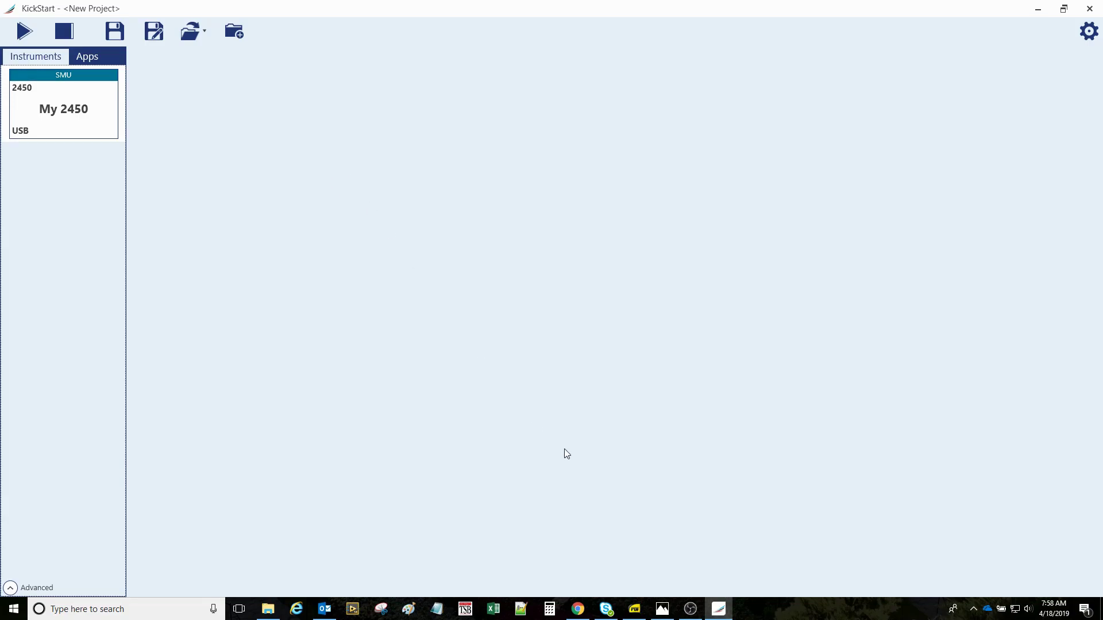
# Glance at the diode wiring diagram in Photos, then bring KickStart's empty My 2450 SMU project back
pyautogui.click(665, 612)
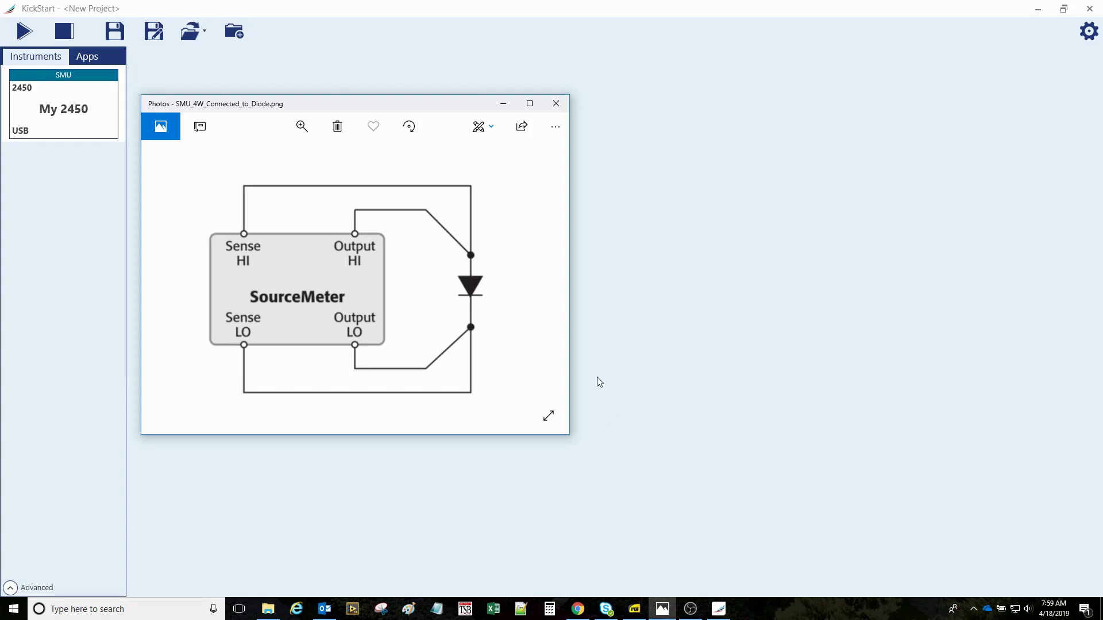
pyautogui.click(658, 236)
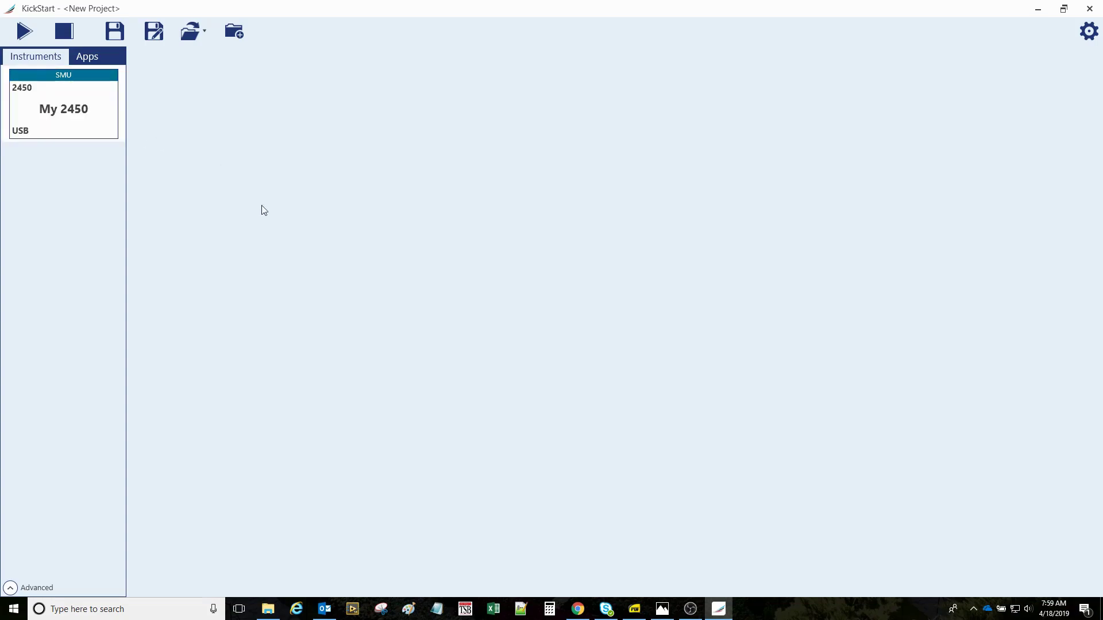
pyautogui.click(578, 609)
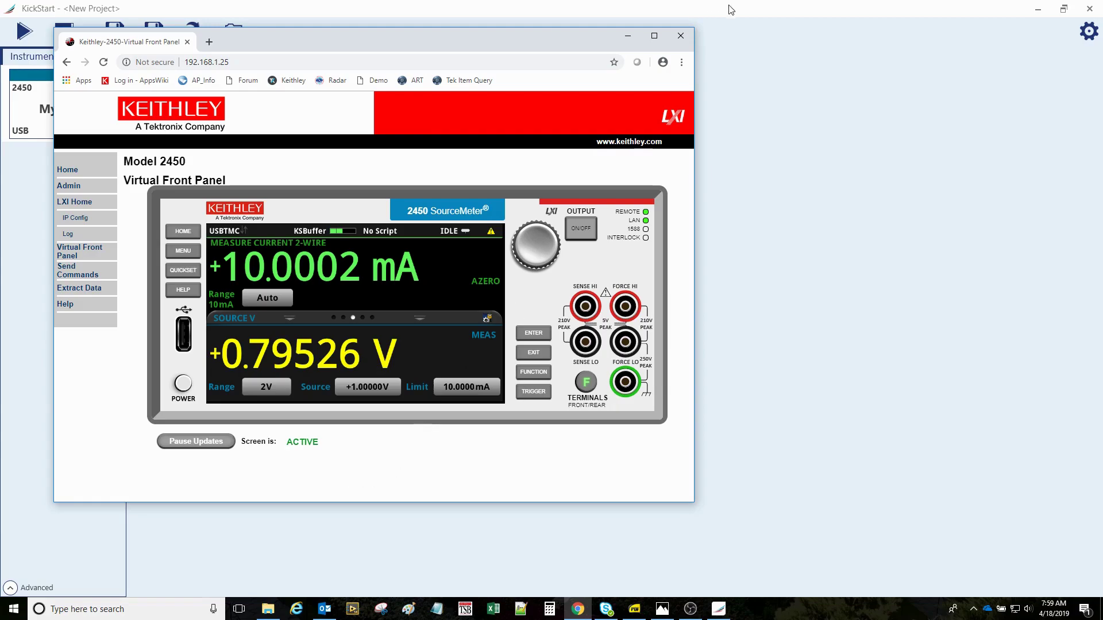
pyautogui.click(757, 16)
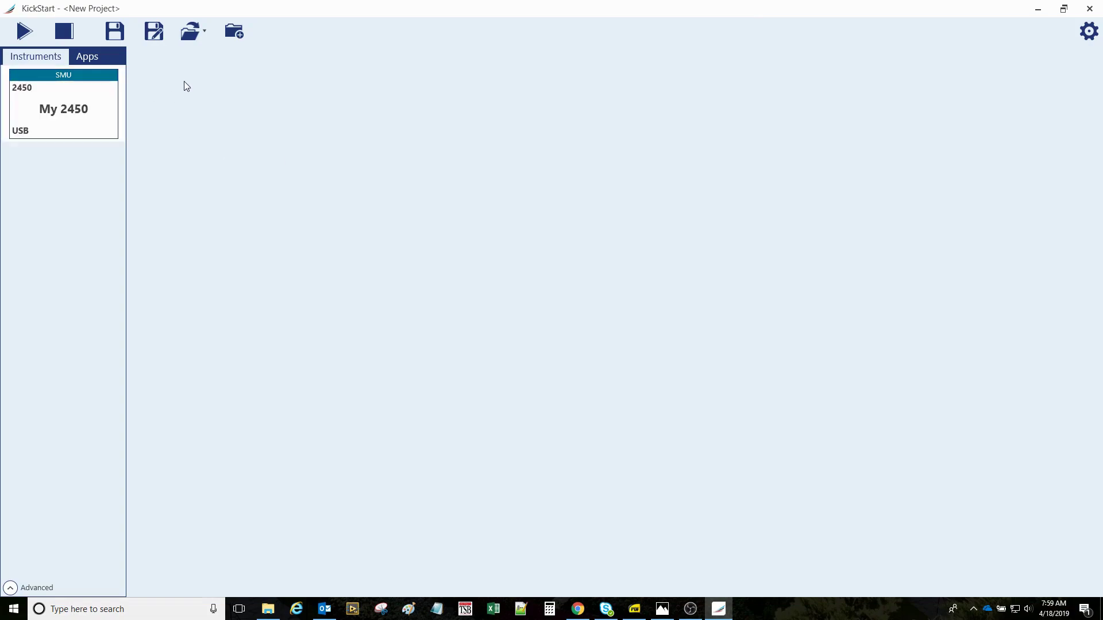
# Drag IV Characterizer from the Apps list into the workspace and assign it to My 2450
pyautogui.click(87, 56)
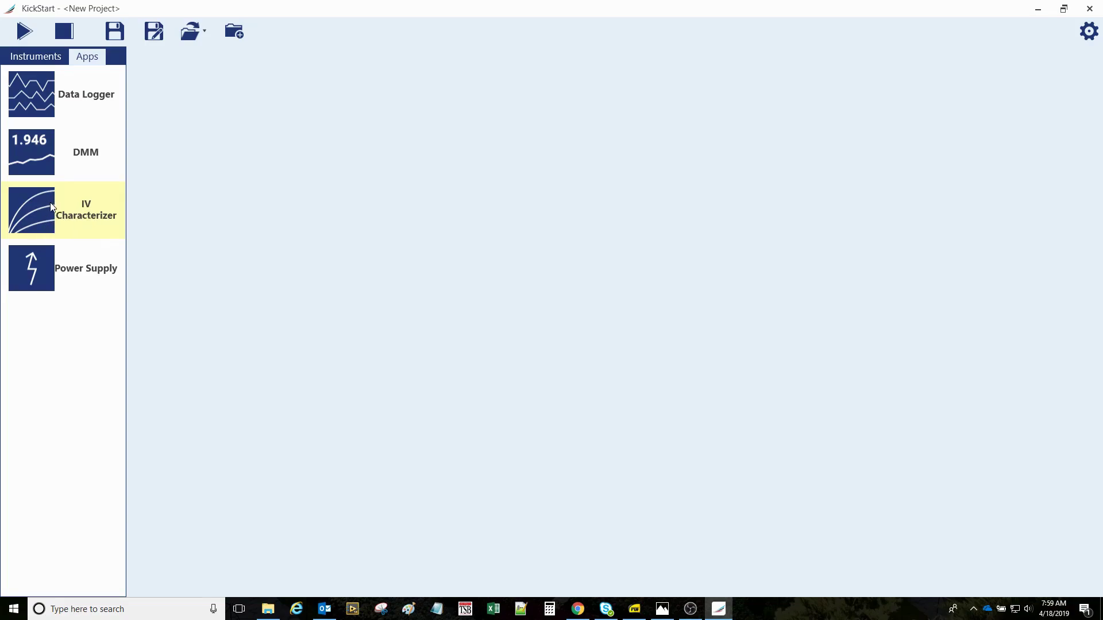
pyautogui.moveTo(36, 207); pyautogui.dragTo(389, 182)
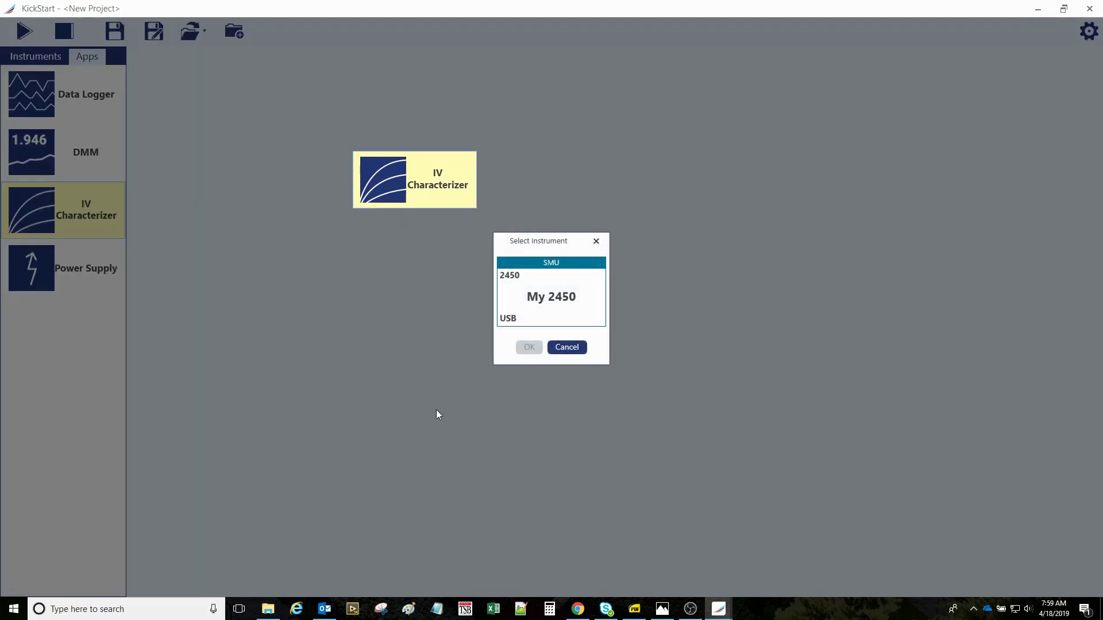
pyautogui.click(509, 320)
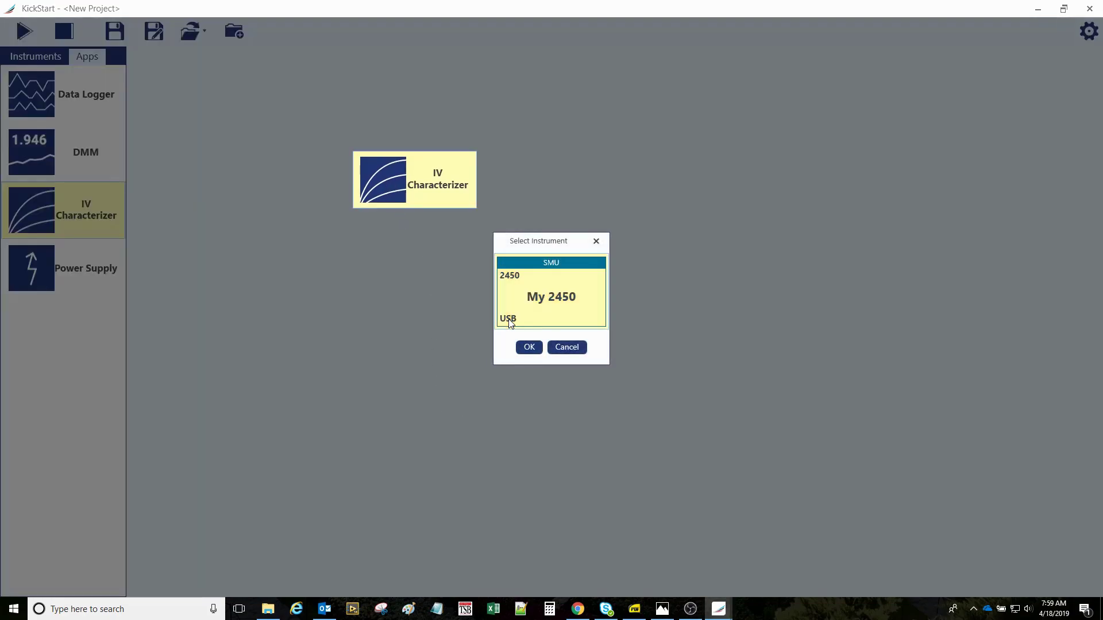
pyautogui.click(528, 348)
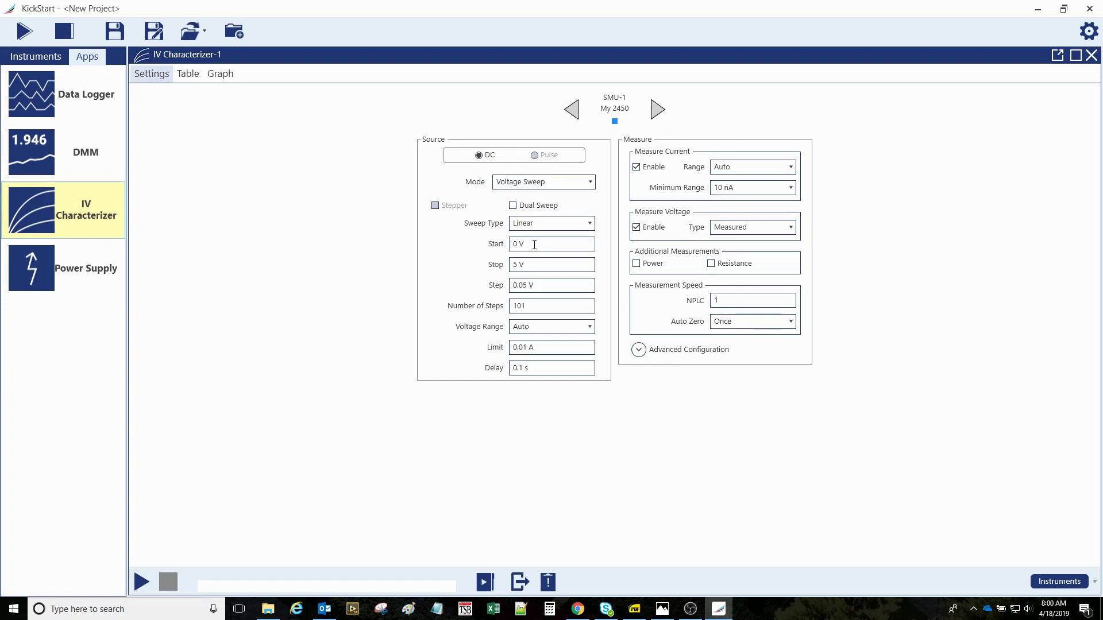
# Set the sweep Stop to 0.8 V and Sense to 4-Wire under Advanced Configuration
pyautogui.click(512, 265)
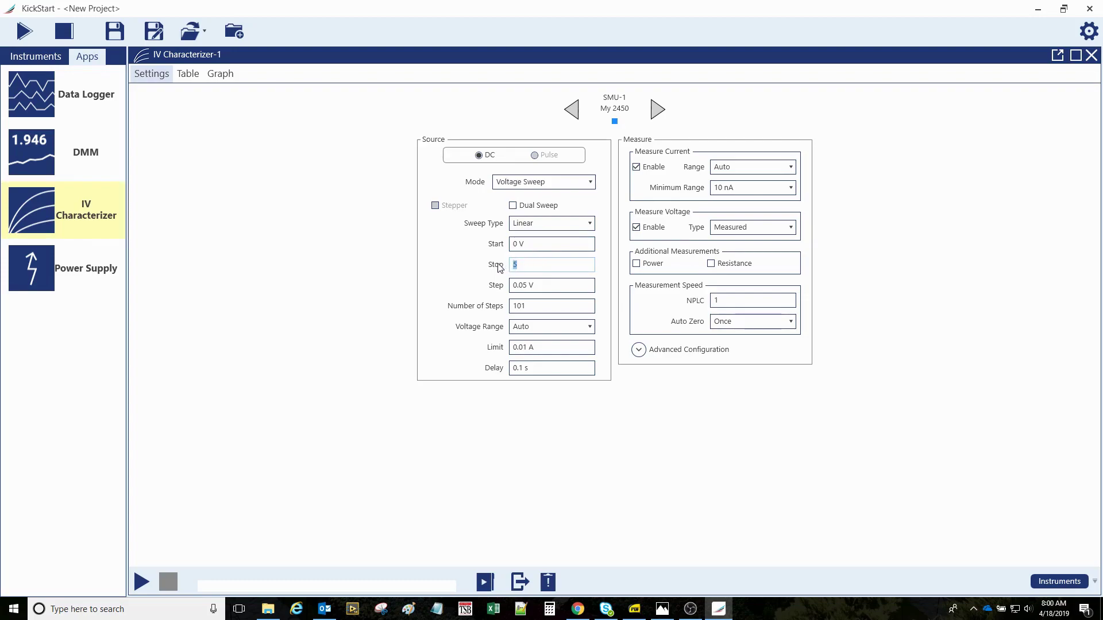
pyautogui.write('0.8')
pyautogui.click(541, 306)
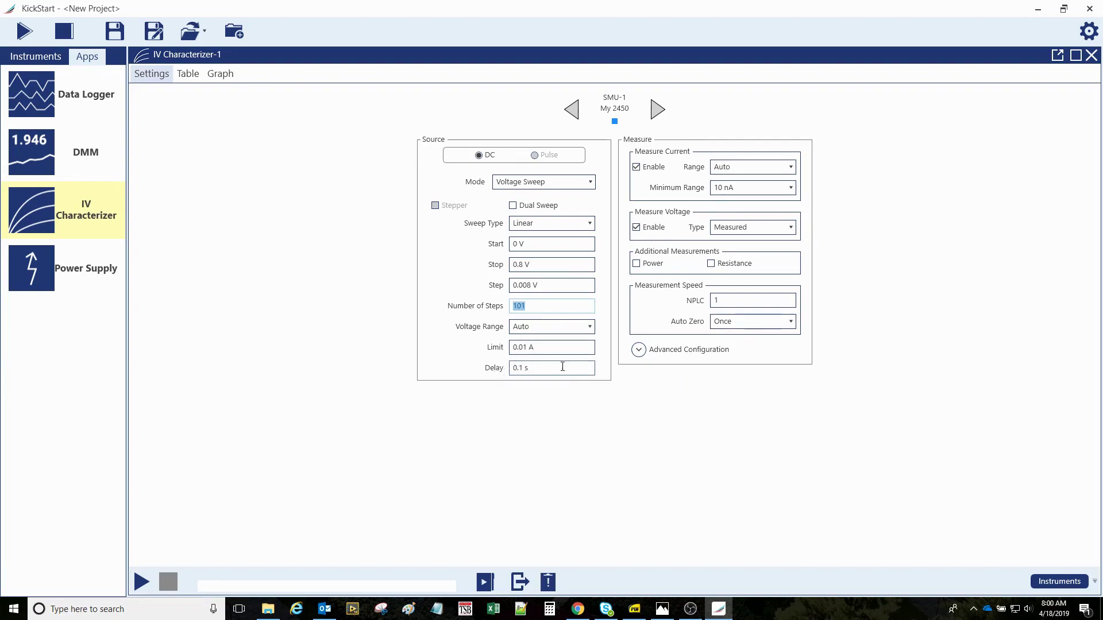
pyautogui.click(638, 350)
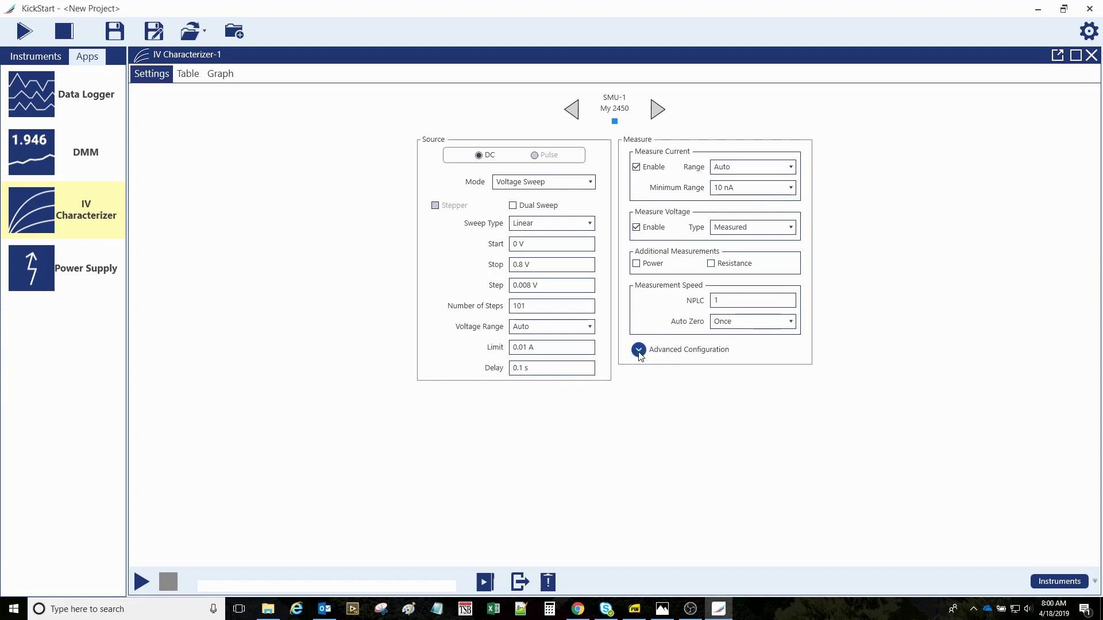
pyautogui.click(795, 390)
pyautogui.click(765, 426)
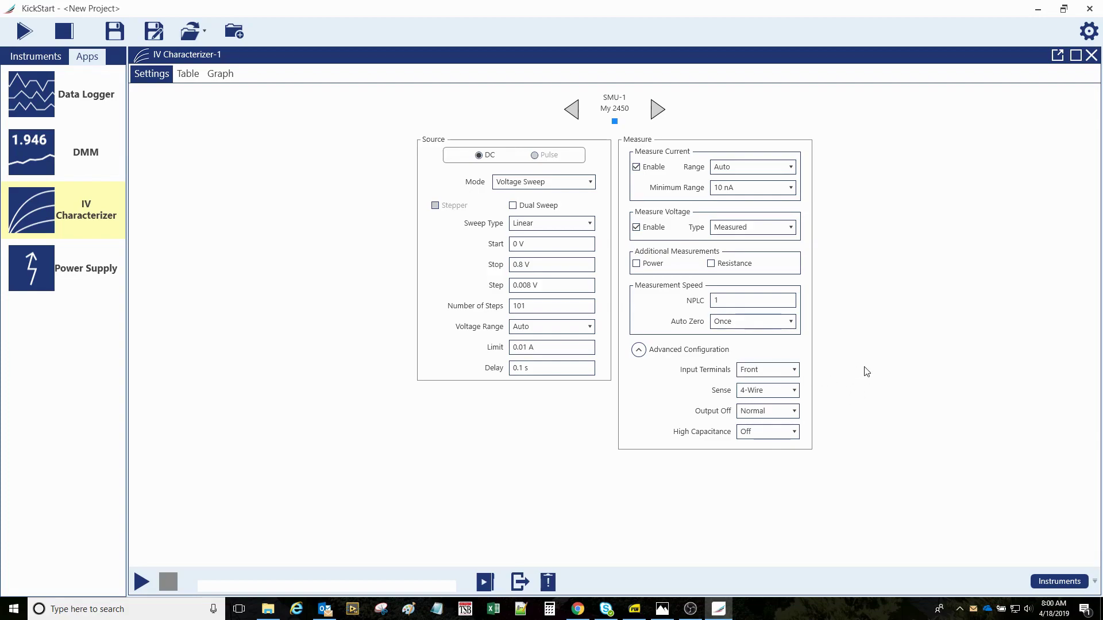
# Show the SMU-1 data table and run the 0–0.8 V sweep
pyautogui.click(197, 80)
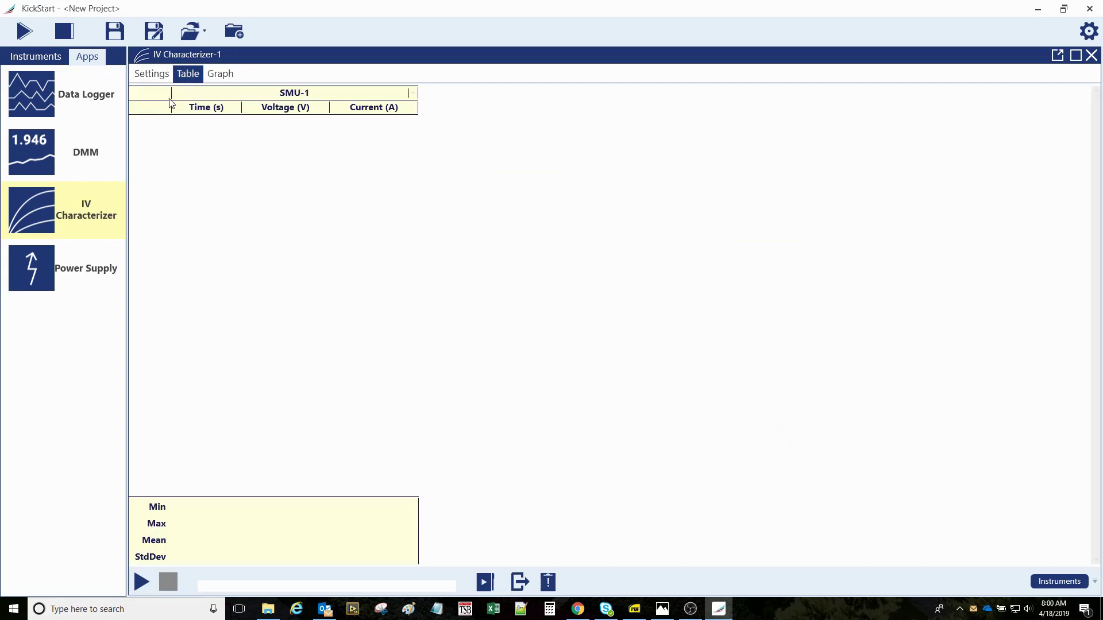
pyautogui.click(26, 34)
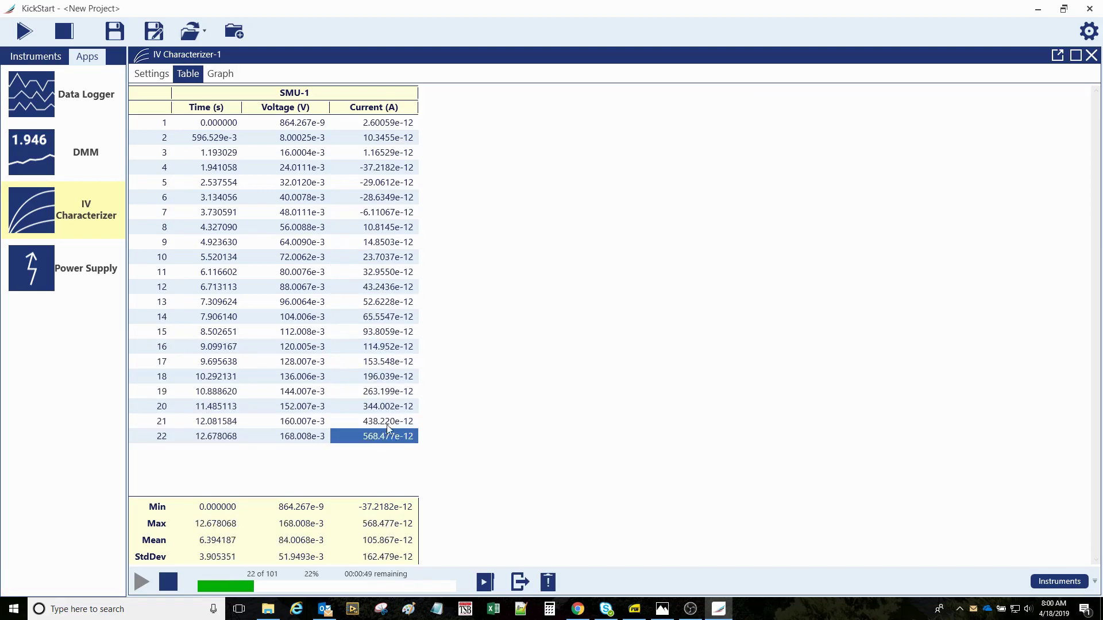
# Graph the sweep and examine the diode curve rising to 10 mA near 0.8 V over 101 points
pyautogui.click(220, 73)
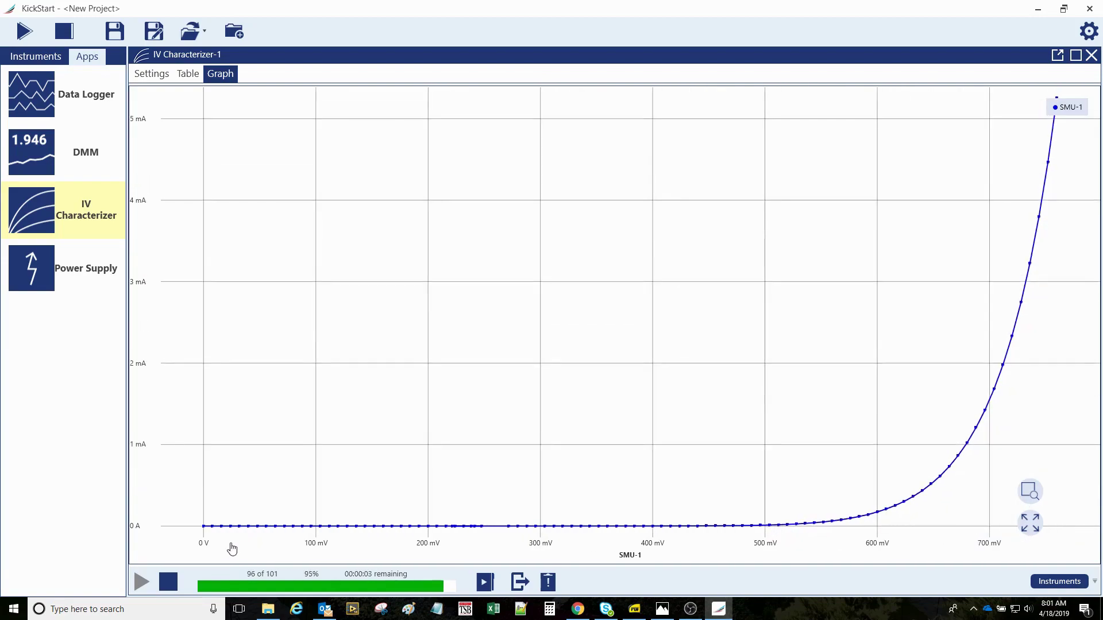
pyautogui.moveTo(223, 533)
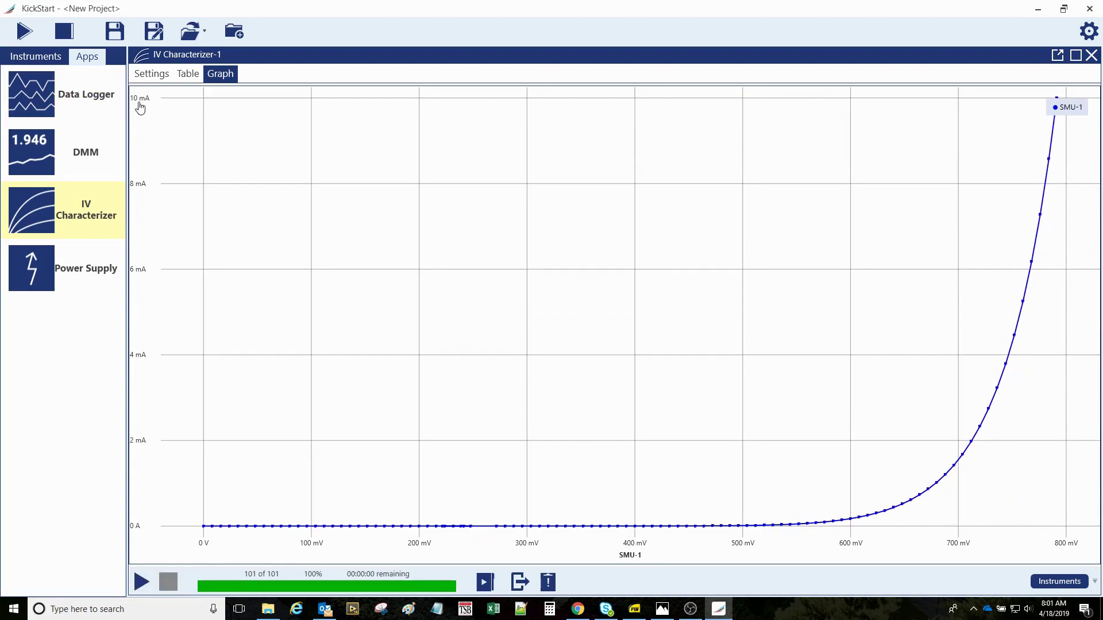
pyautogui.moveTo(143, 110)
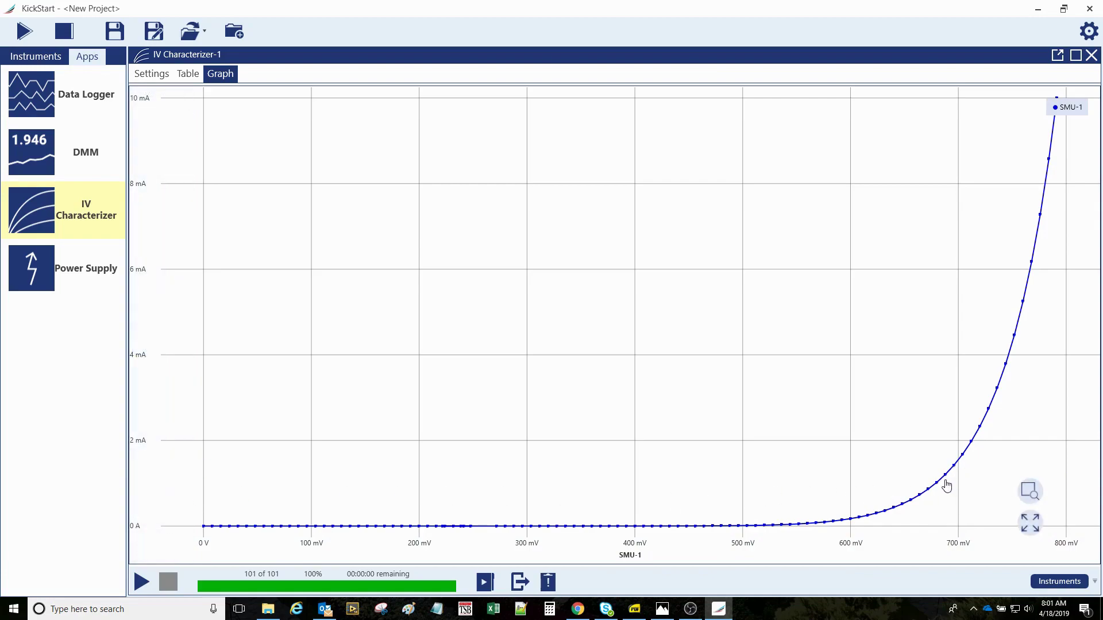
pyautogui.moveTo(945, 483)
# Set the current Minimum Range to 100 µA, then rerun the sweep with the SMU-1 table showing
pyautogui.click(152, 73)
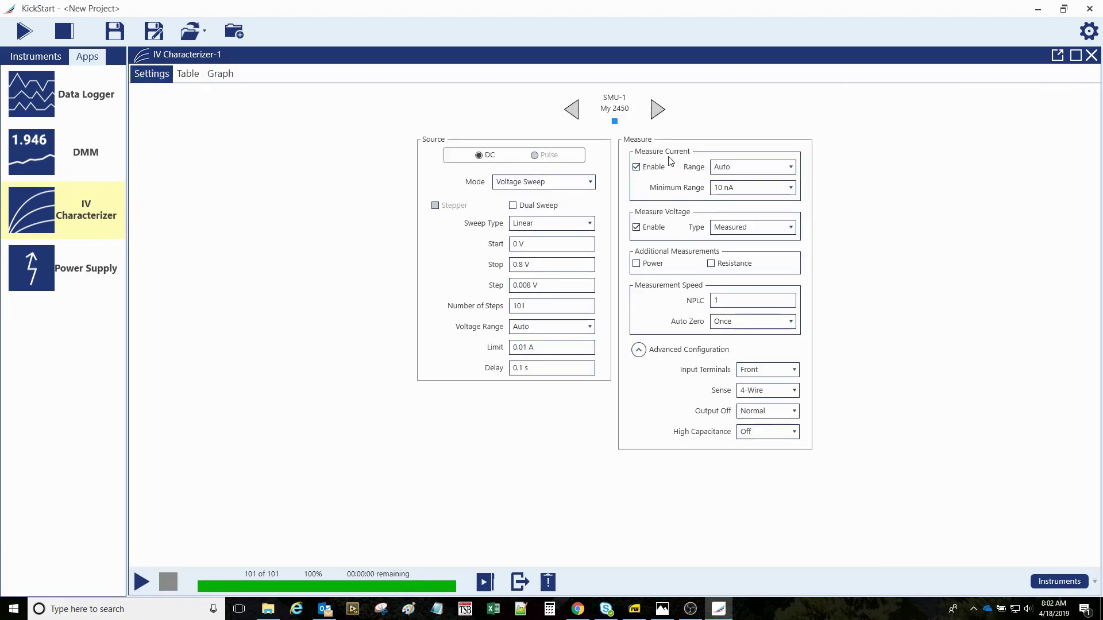
pyautogui.click(791, 190)
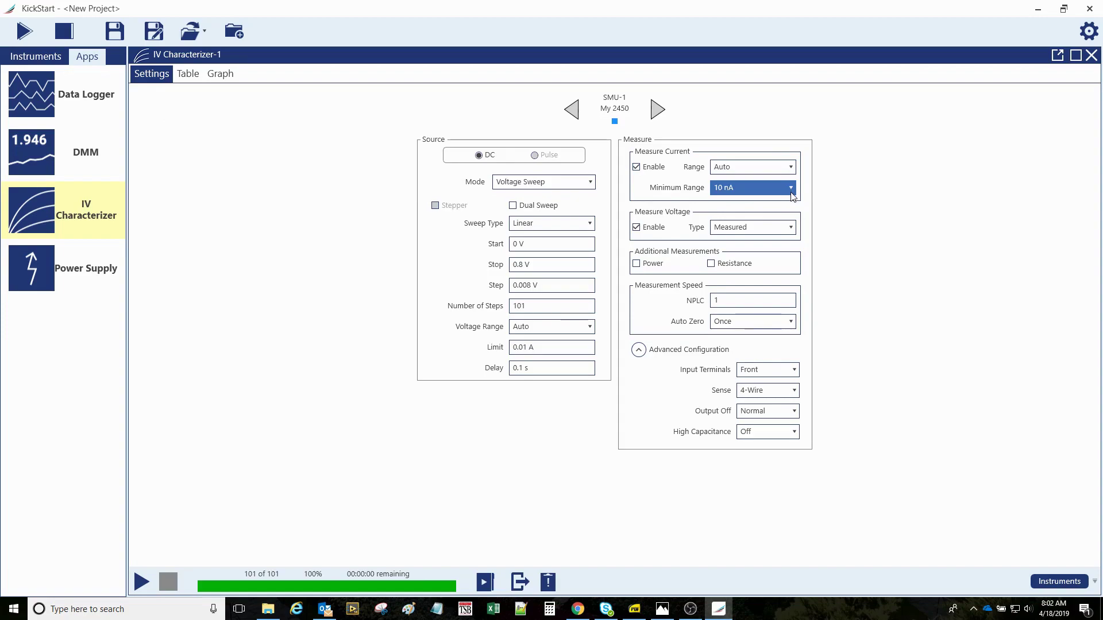
pyautogui.click(790, 193)
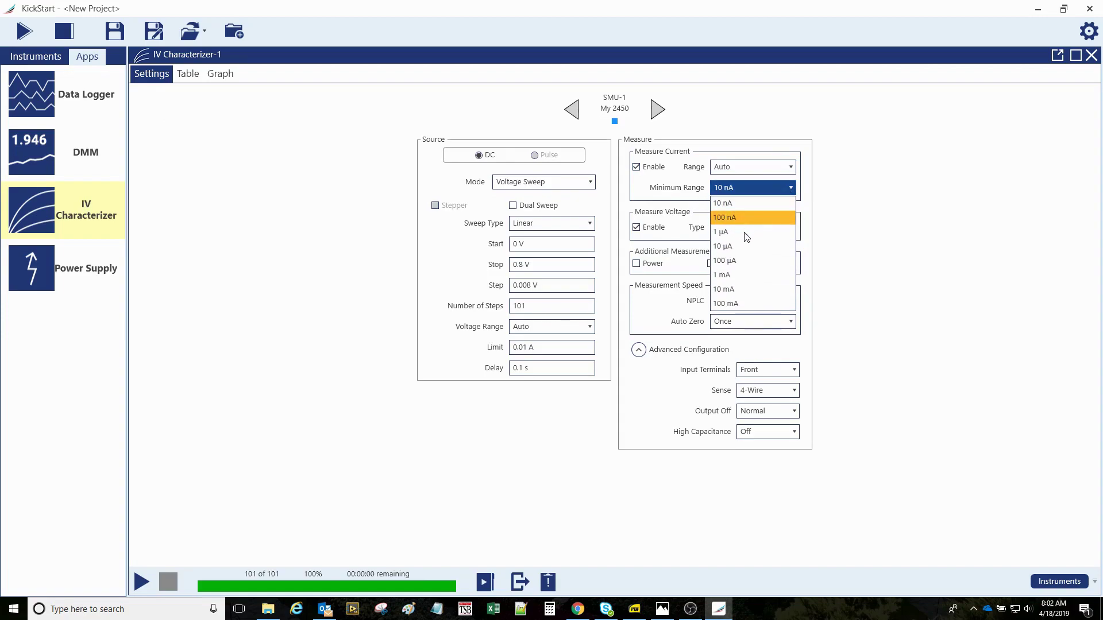
pyautogui.click(740, 261)
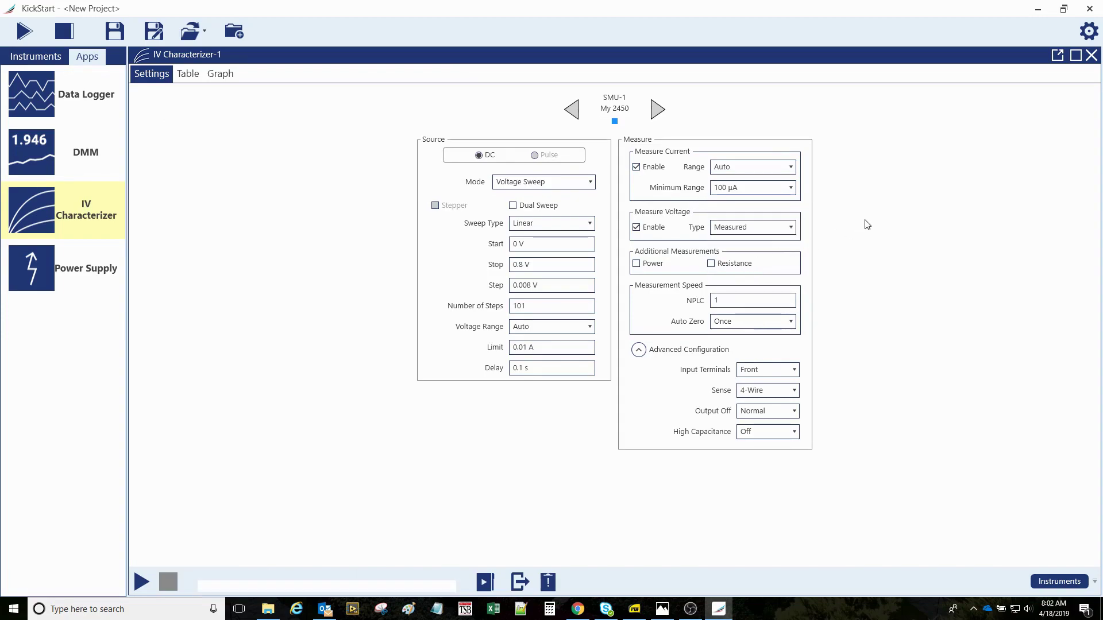
pyautogui.click(188, 75)
pyautogui.click(24, 30)
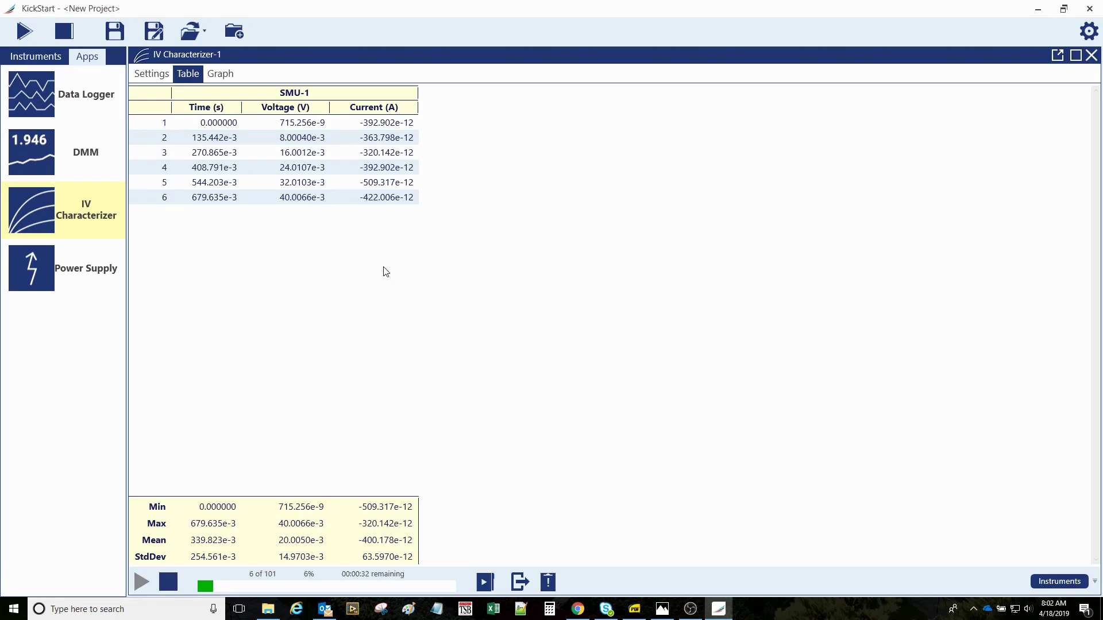
# Graph the second sweep through all 101 points, then bring up the Export dialog
pyautogui.click(228, 80)
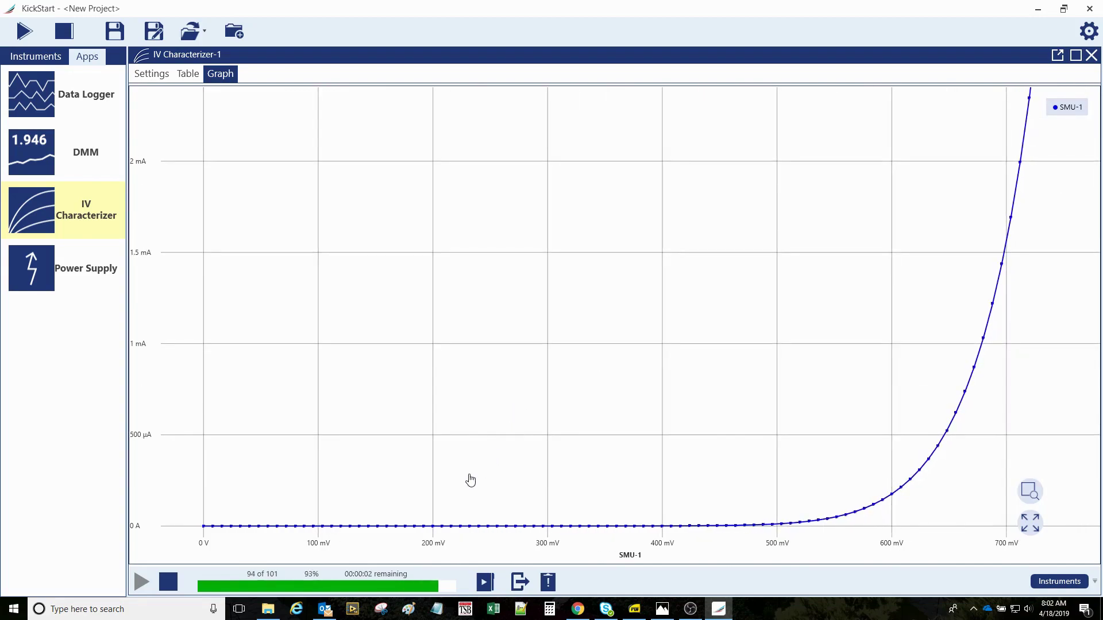
pyautogui.moveTo(368, 526)
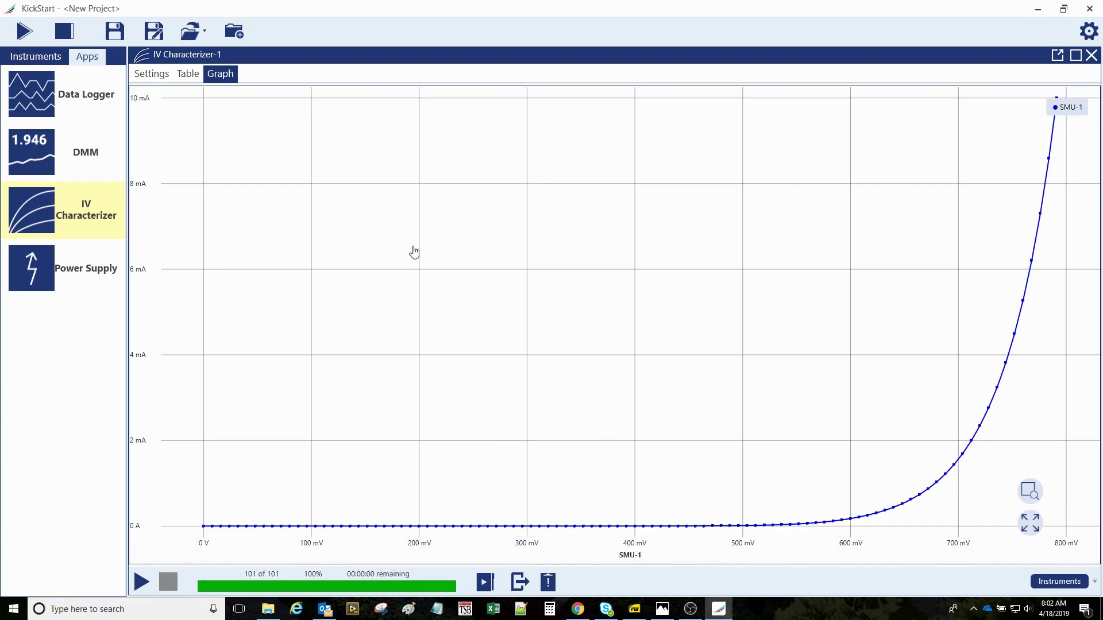
pyautogui.click(520, 583)
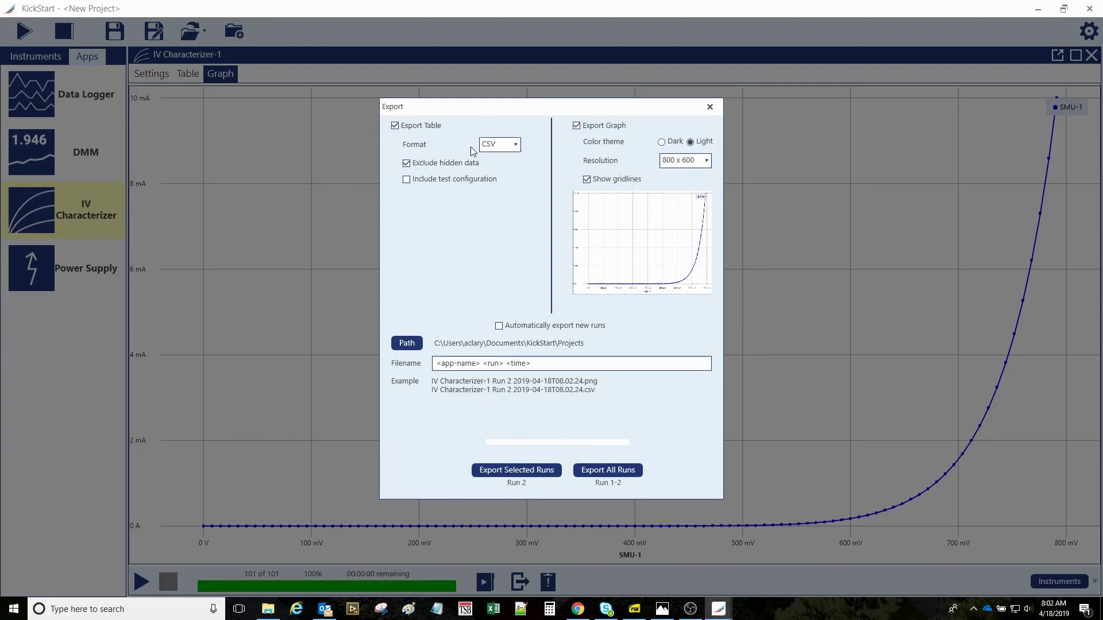
# Keep the export Format on CSV, close Export without exporting, and return to Settings
pyautogui.click(512, 144)
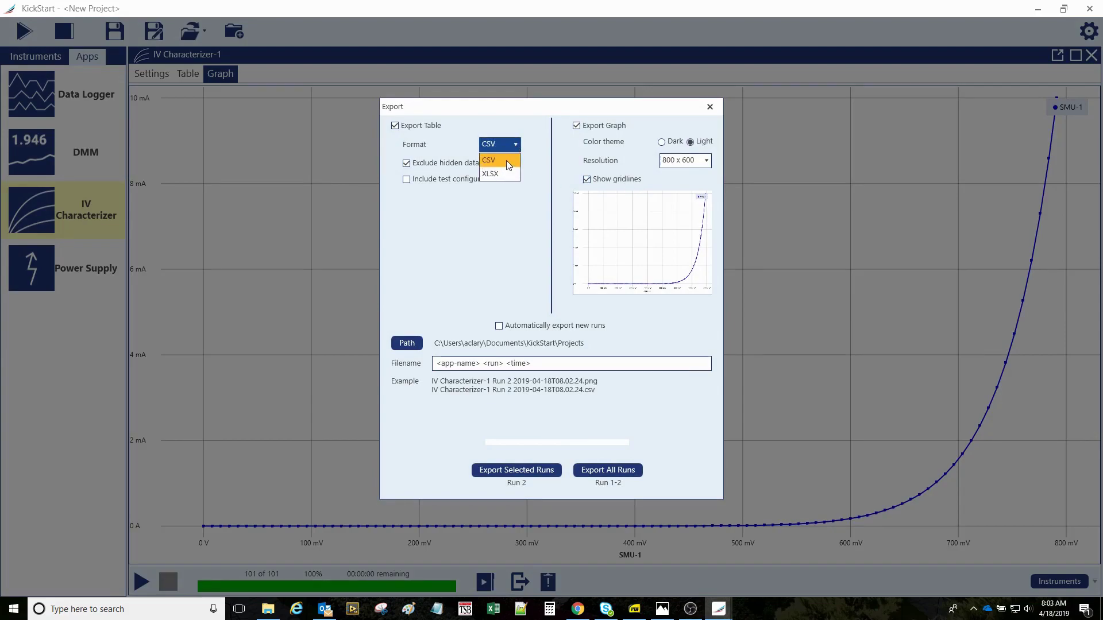
pyautogui.click(524, 201)
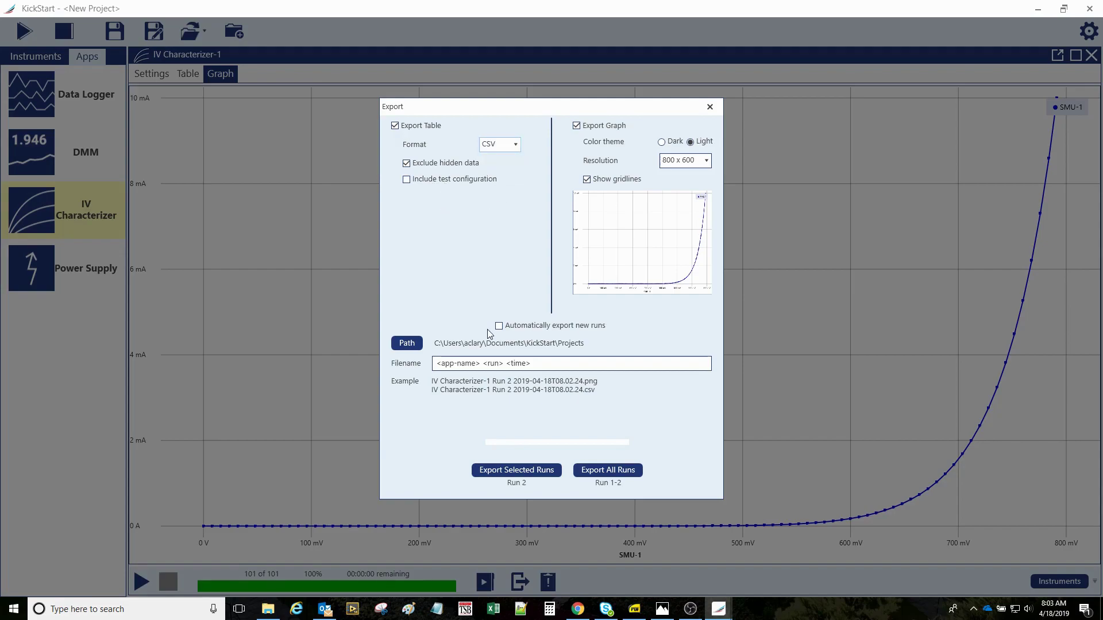
pyautogui.click(711, 107)
pyautogui.click(152, 74)
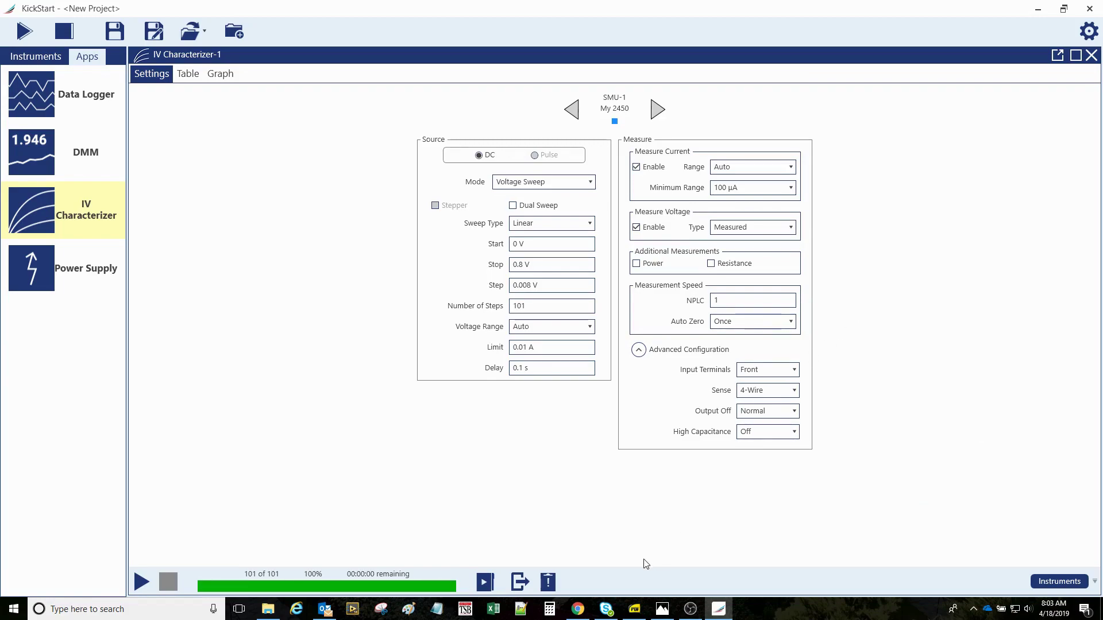
# Switch to the 2450 Virtual Front Panel in Chrome and scroll up to the KSBuffer Buffer Clear block
pyautogui.click(577, 609)
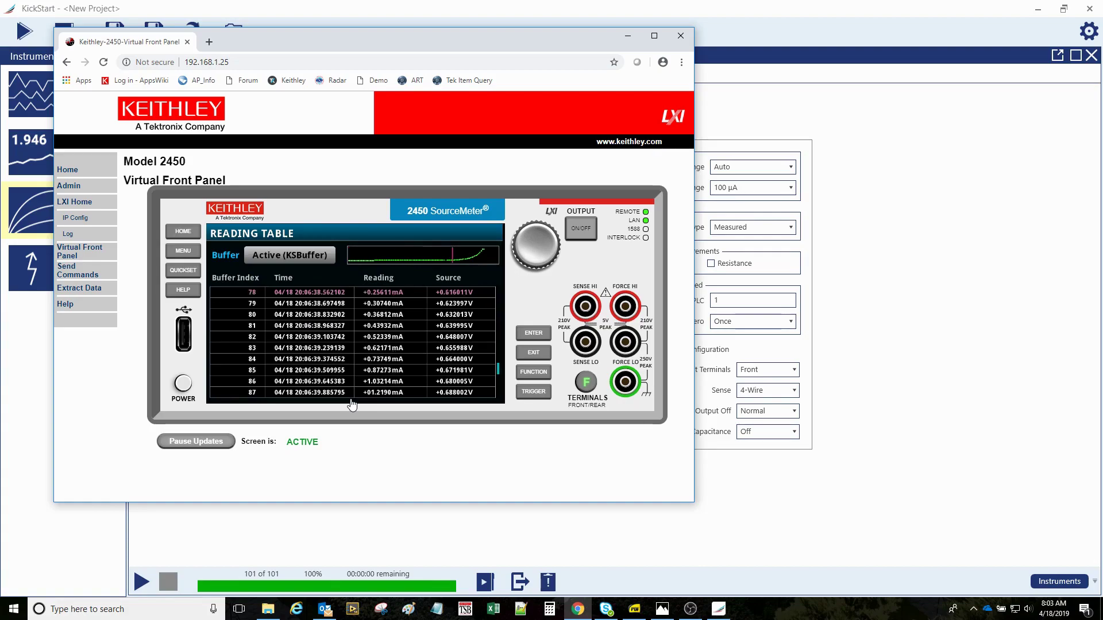
pyautogui.scroll(1, 352, 406)
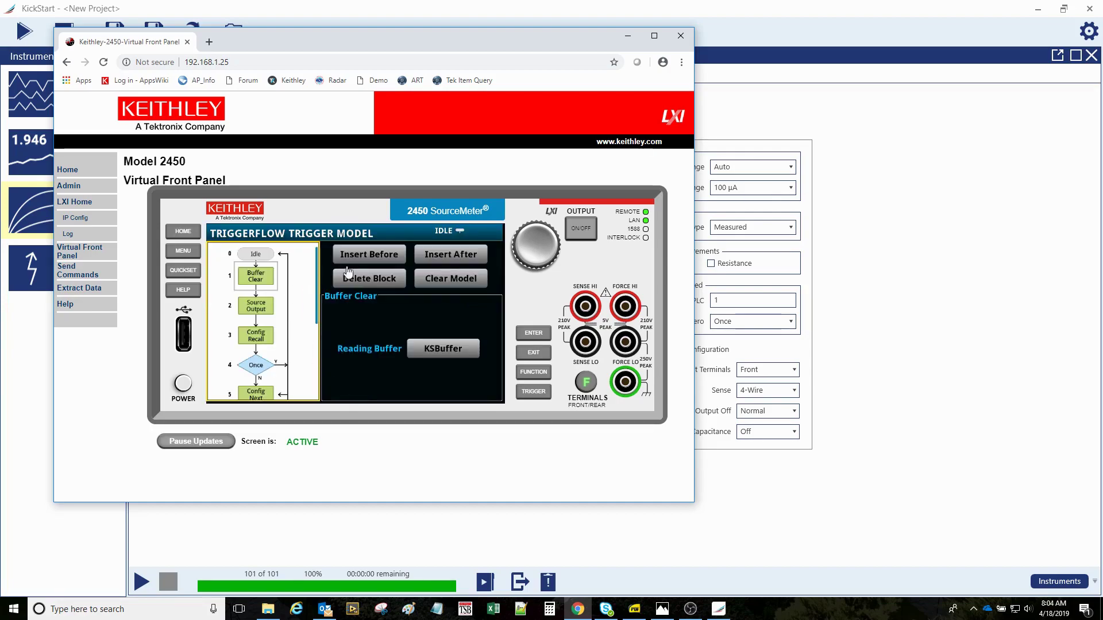
# Open Trigger > Configure and inspect the Source Output, Config Recall and Once branch blocks
pyautogui.click(182, 253)
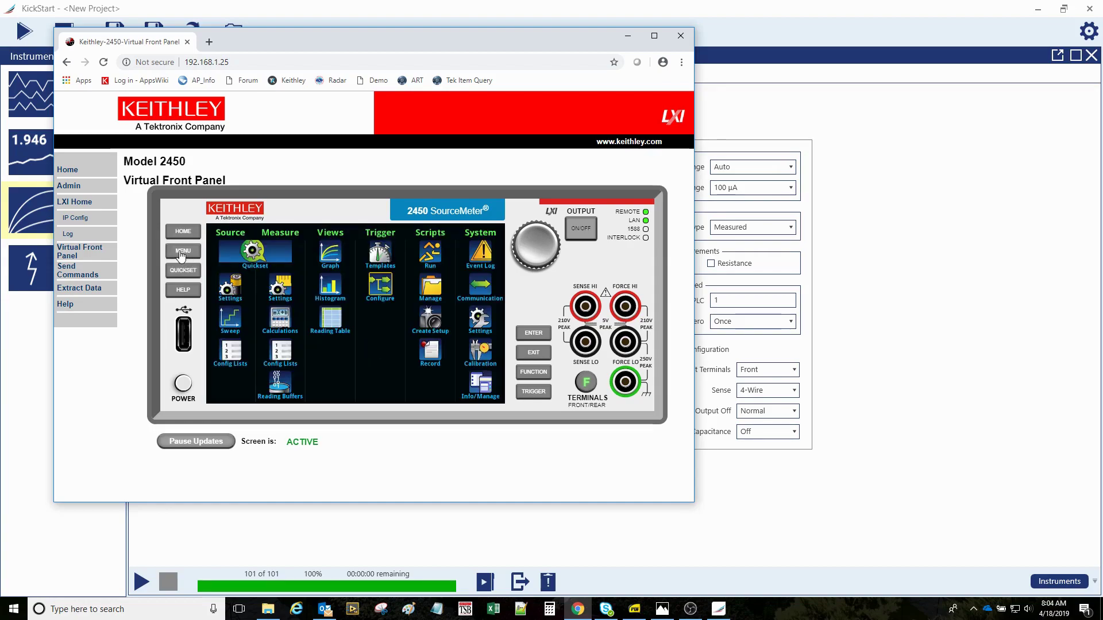
pyautogui.click(382, 290)
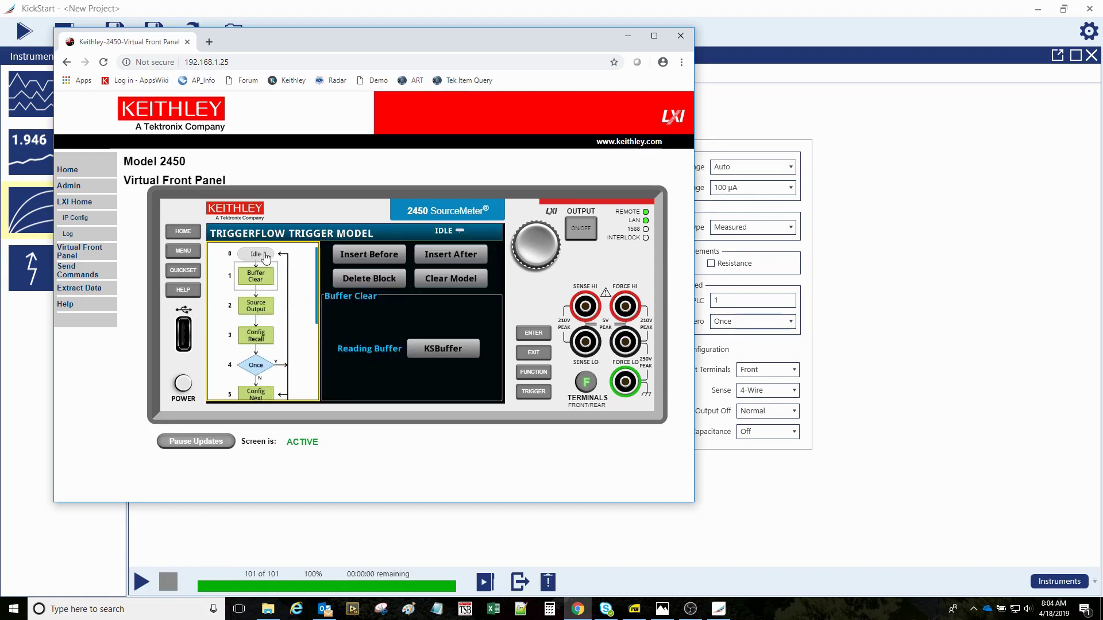
pyautogui.click(256, 307)
pyautogui.click(261, 338)
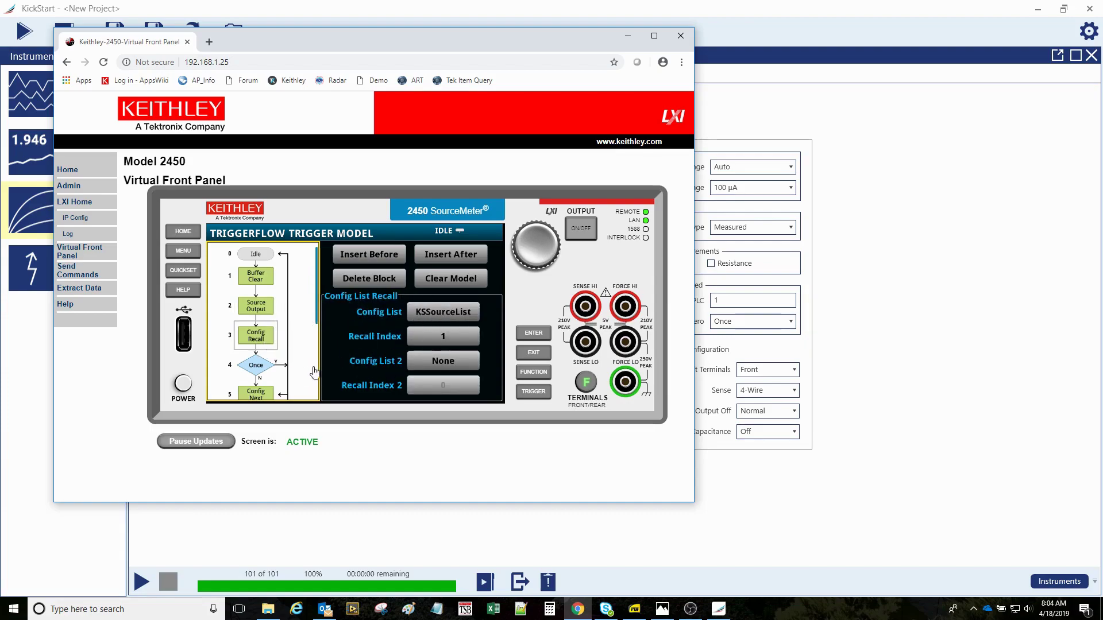
pyautogui.click(263, 366)
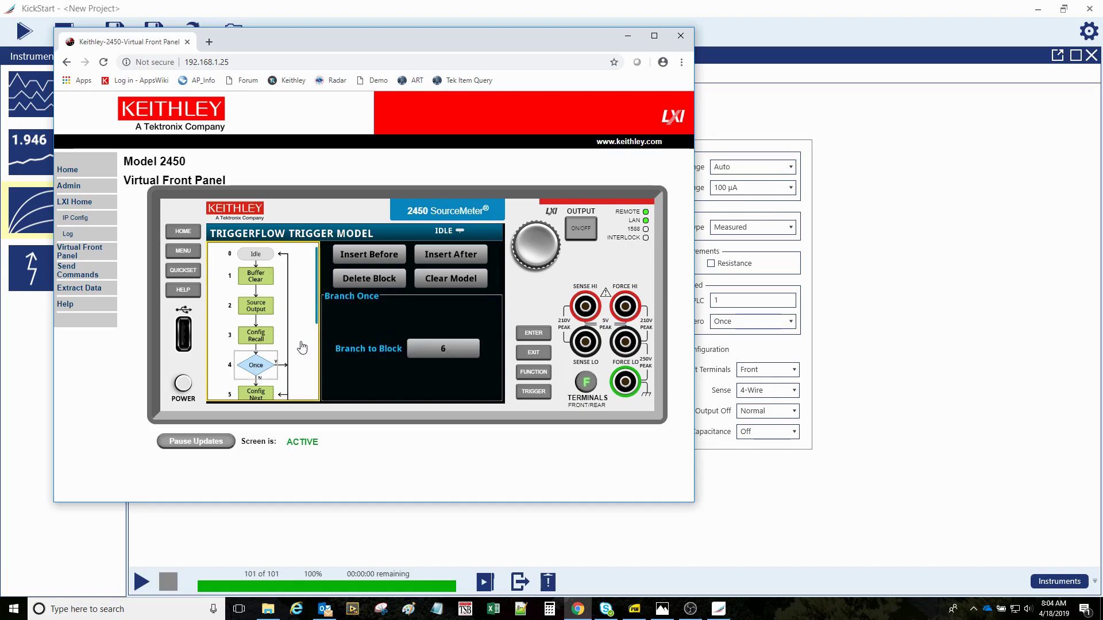
# Inspect the Config Next, Once branch, 100.0 ms Constant Delay and Measure blocks
pyautogui.scroll(-2, 302, 345)
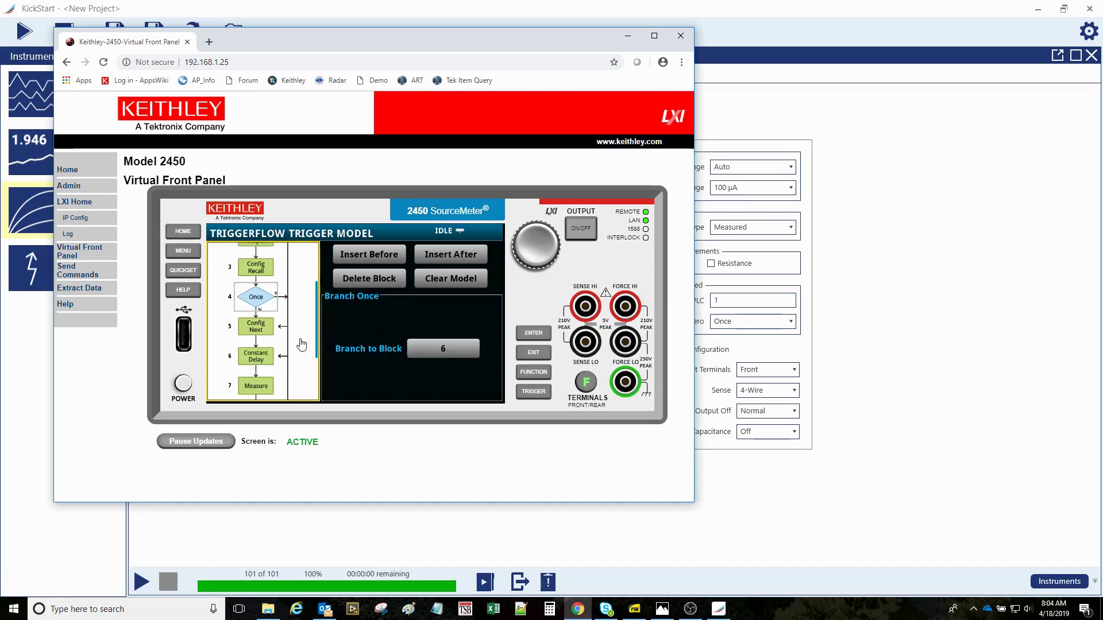
pyautogui.click(255, 329)
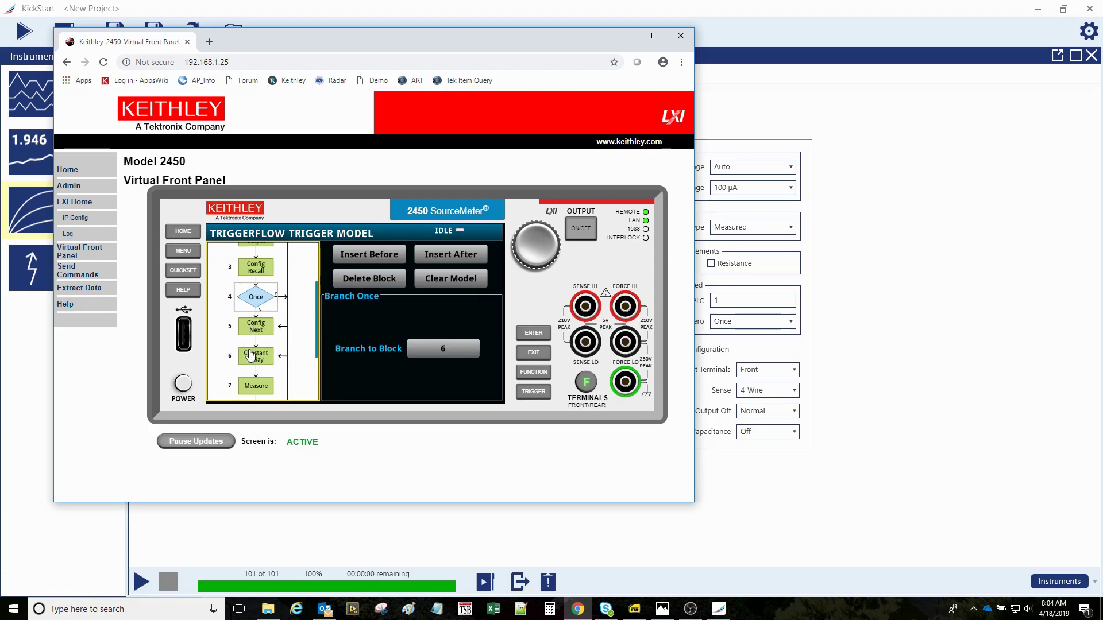
pyautogui.click(257, 297)
pyautogui.click(275, 358)
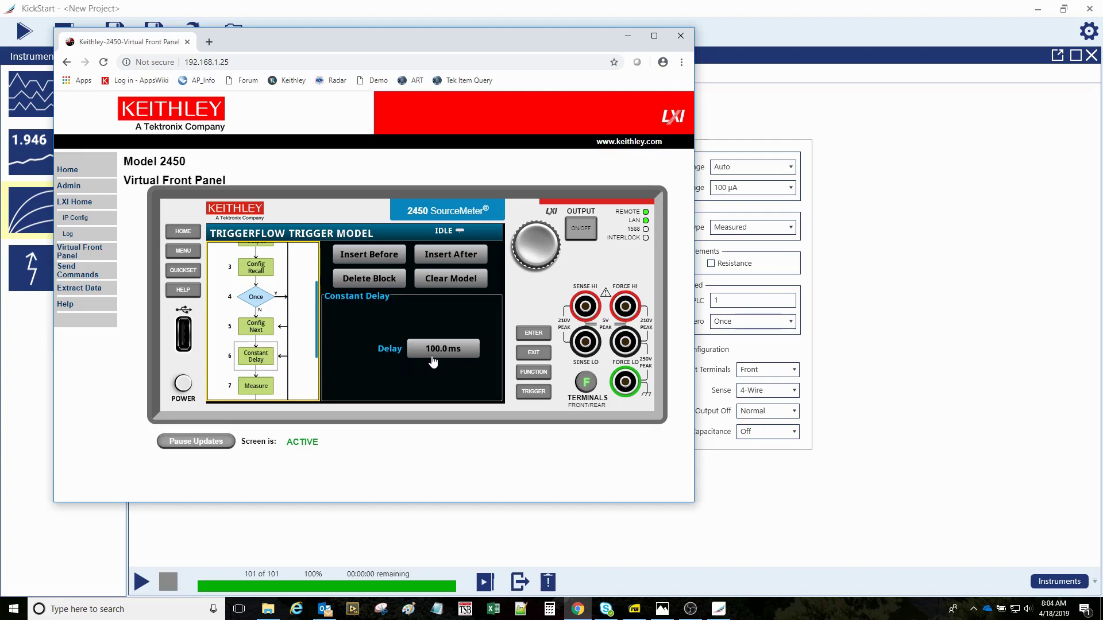
pyautogui.click(261, 389)
pyautogui.scroll(-1, 296, 345)
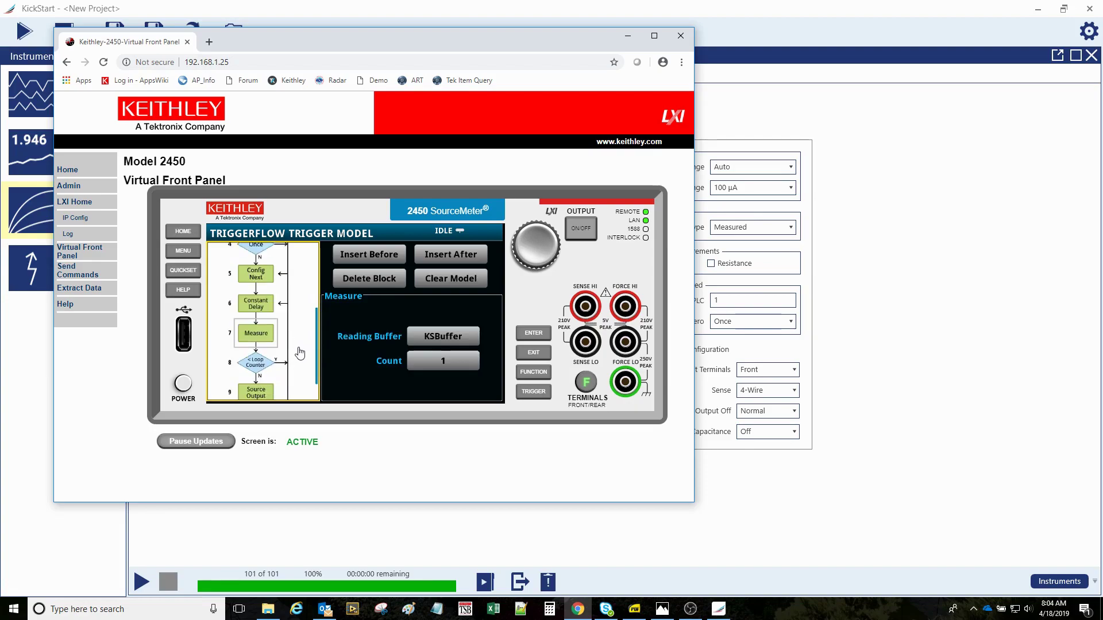
# Inspect the loop counter branch and the final Source Output block with Output State Off
pyautogui.click(257, 366)
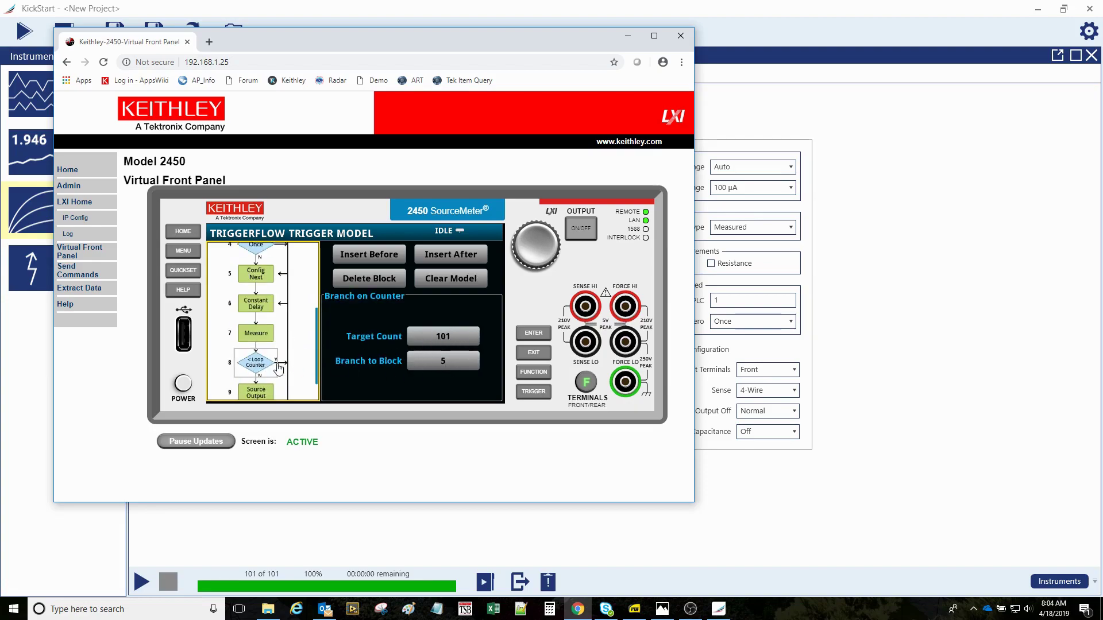
pyautogui.click(254, 276)
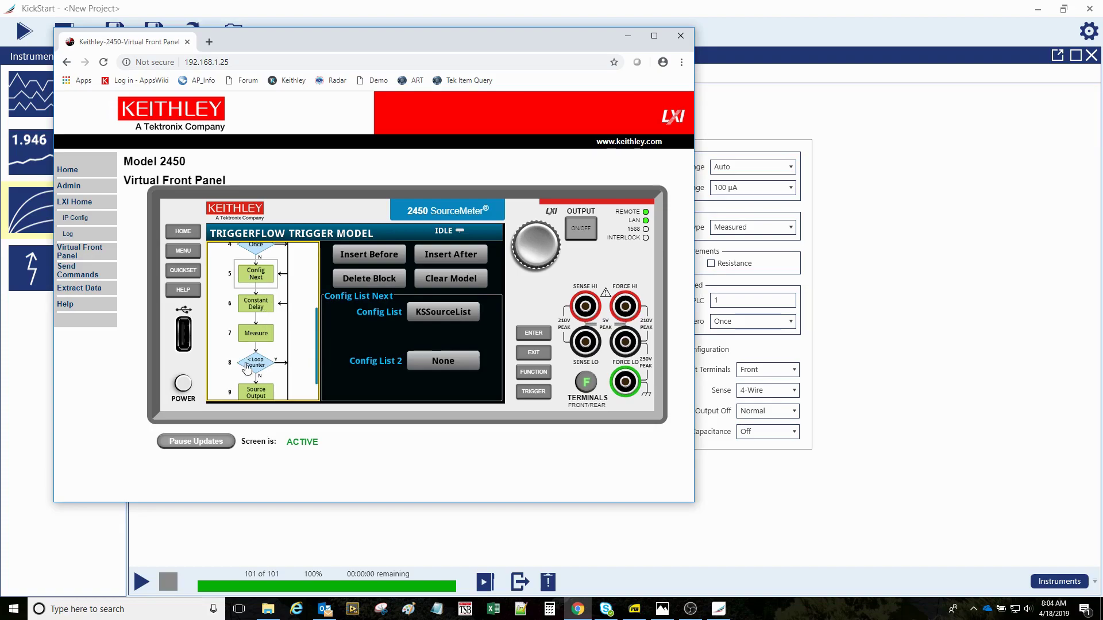
pyautogui.scroll(-1, 270, 368)
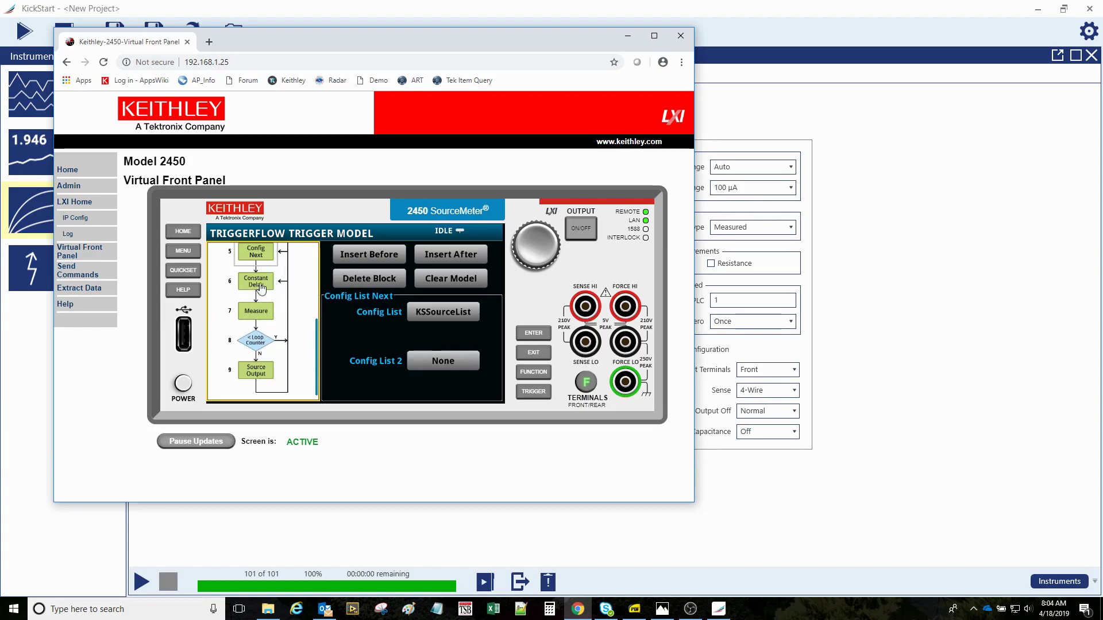
pyautogui.click(256, 373)
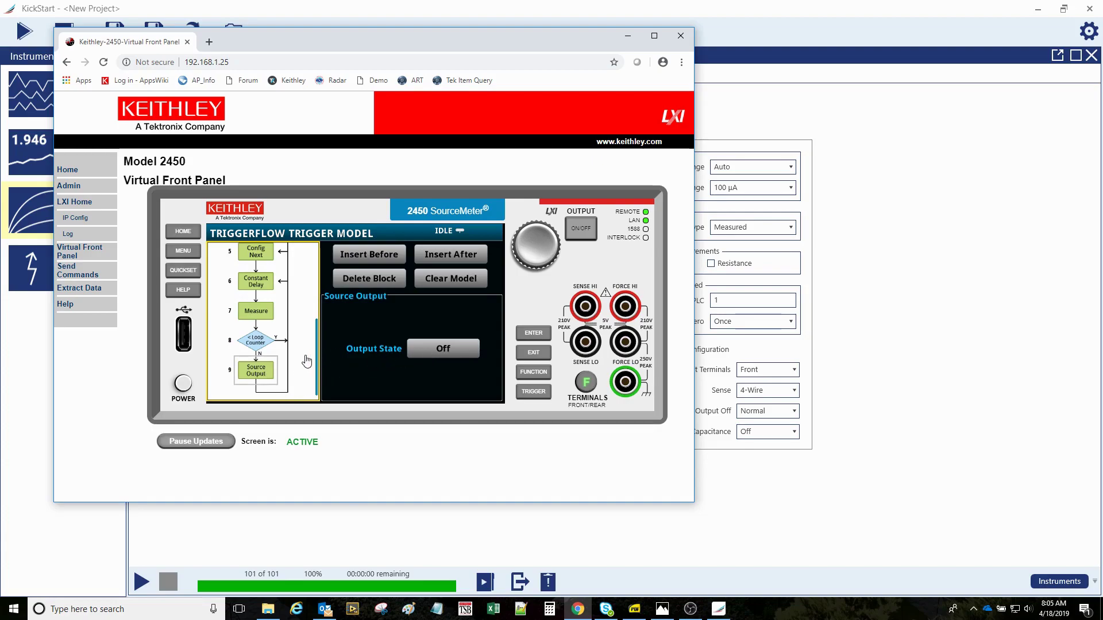
pyautogui.scroll(3, 304, 379)
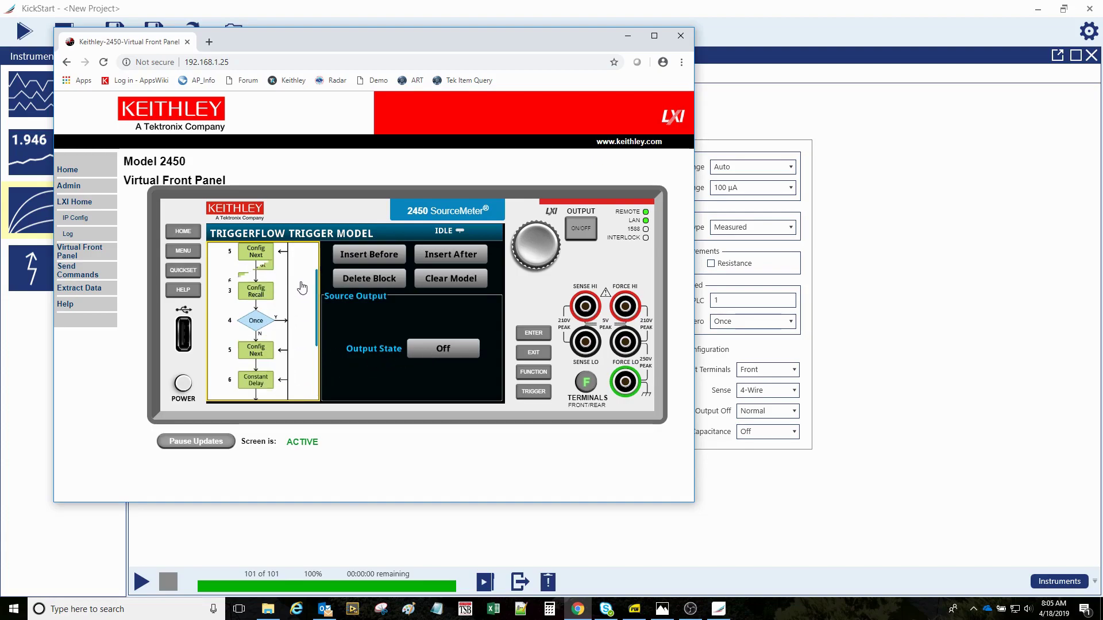
pyautogui.scroll(2, 309, 382)
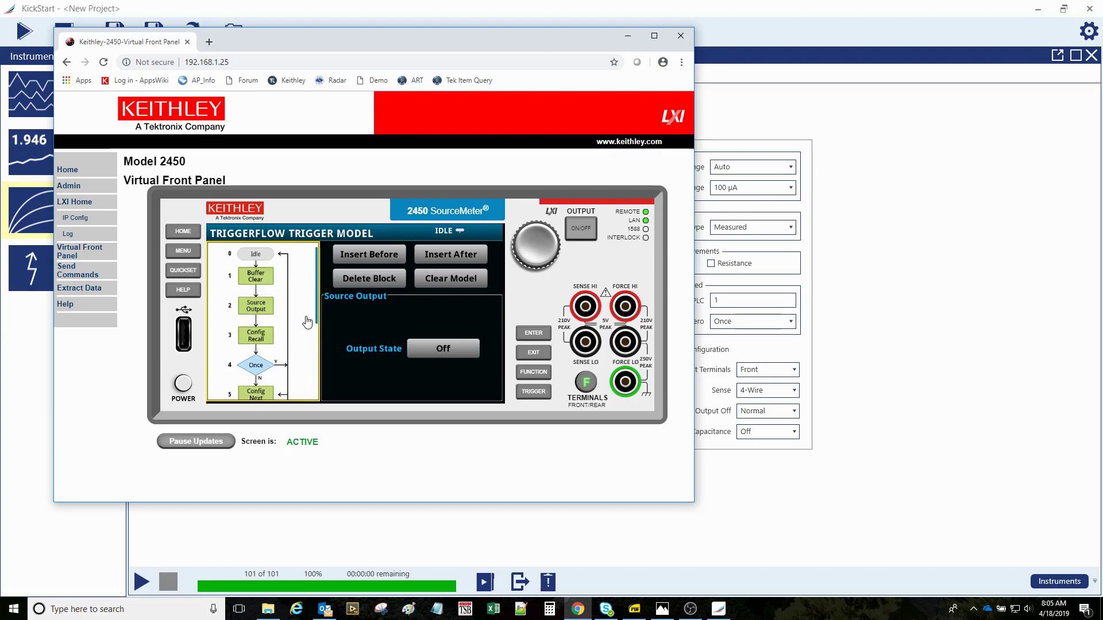
# Review the 101-point KSSourceList under Source > Config Lists, then return to the 10.0002 mA home display
pyautogui.click(256, 304)
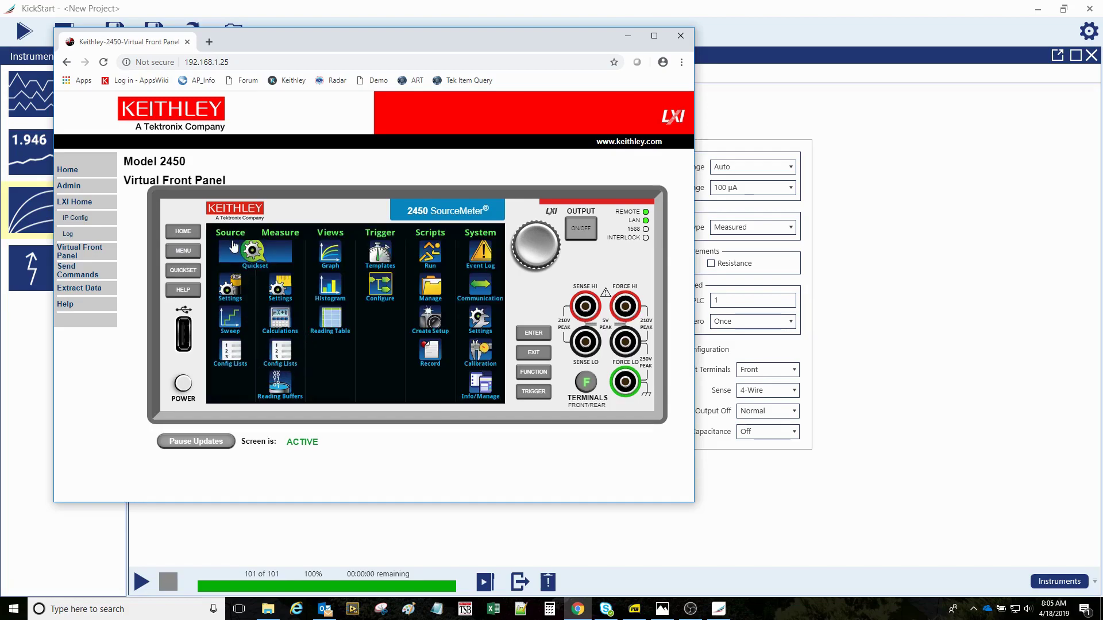
pyautogui.click(230, 359)
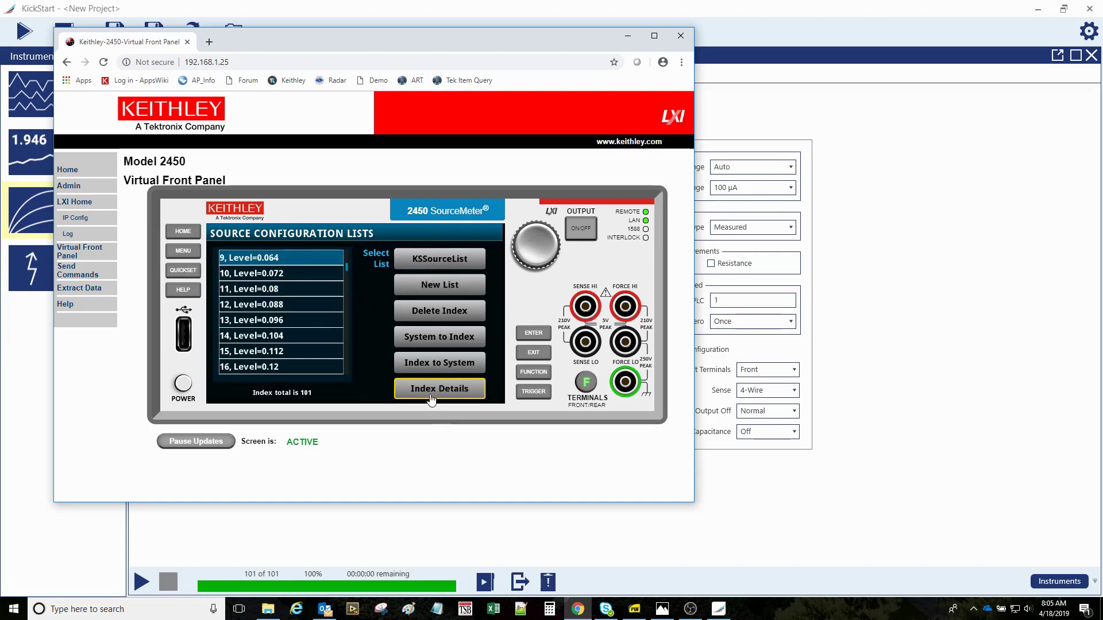
pyautogui.click(184, 234)
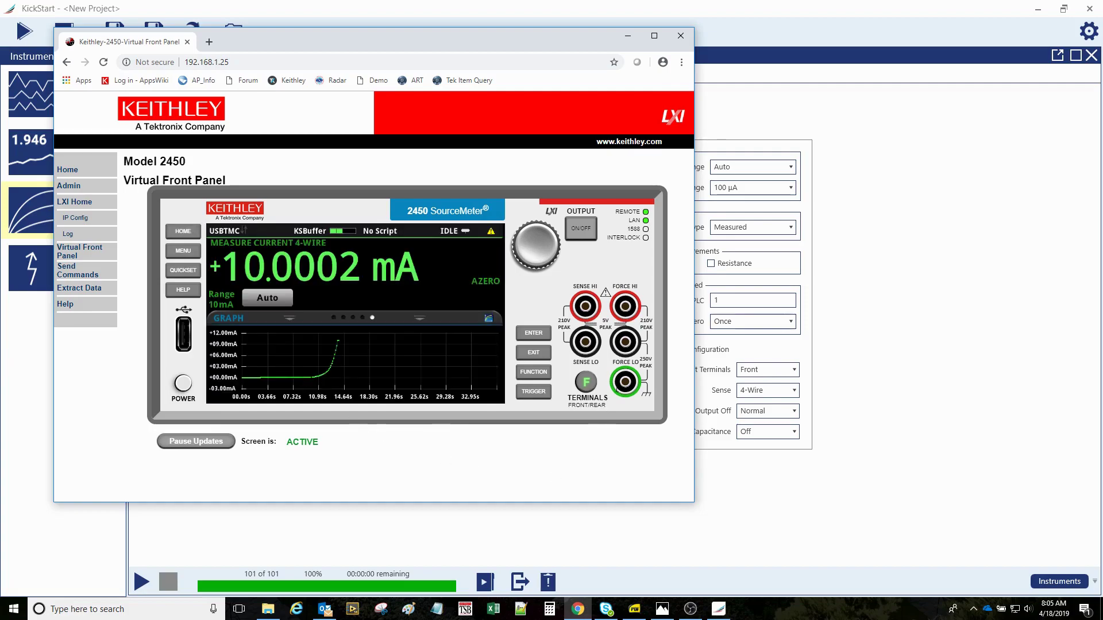
# Bring KickStart's IV Characterizer-1 settings page with the 0–0.8 V 4-Wire sweep back to the front
pyautogui.hotkey('alt', 'Tab')
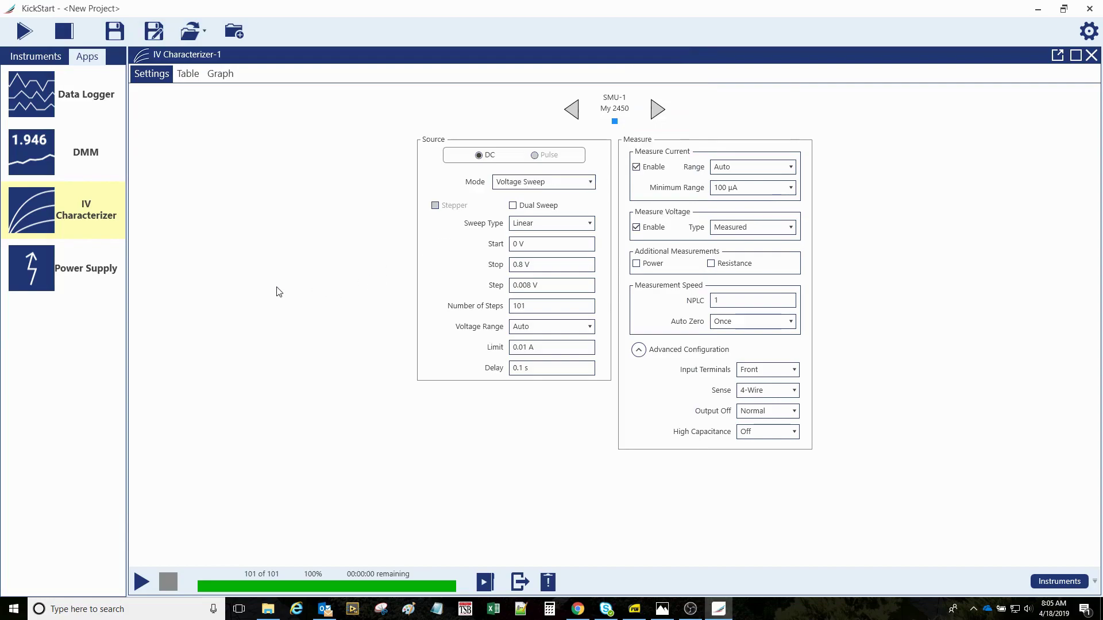